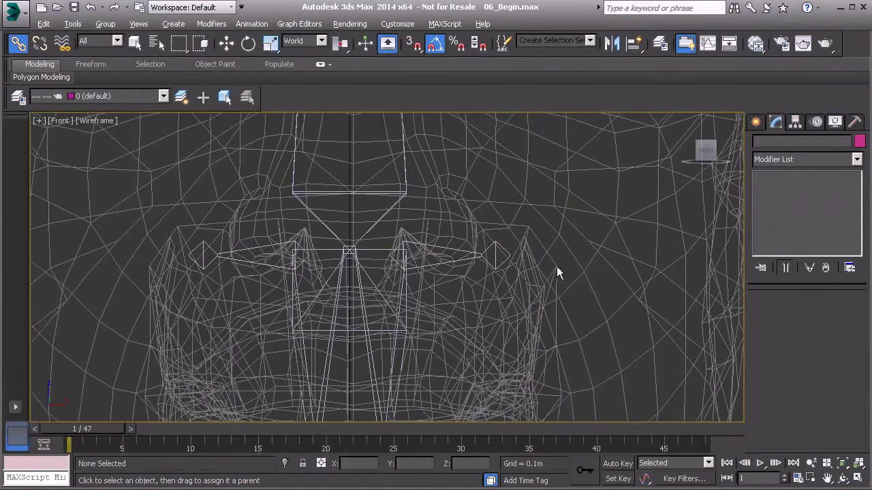
Step: Open Bone Tools and create a bone in the front view from beside the nose to the cheek outside the mouth corner
{"action": "scroll", "coordinate": [477, 324], "scroll_direction": "down", "scroll_amount": 5}
{"action": "right_click", "coordinate": [638, 277]}
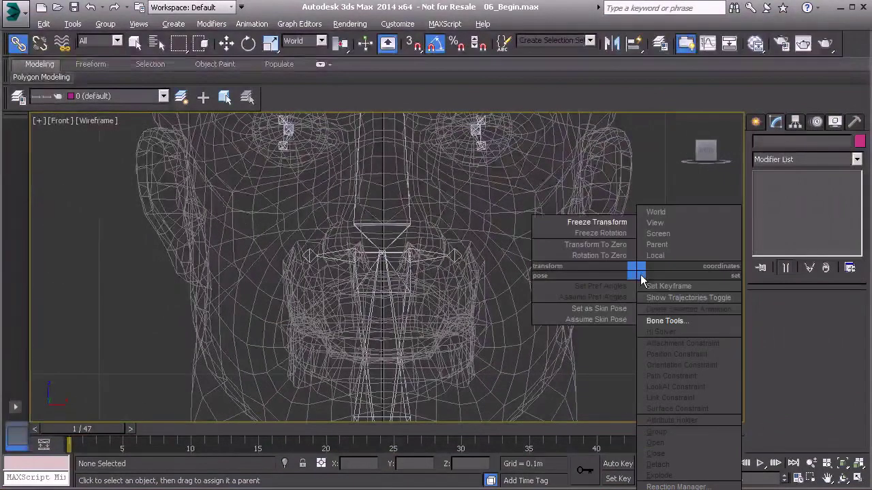
{"action": "left_click", "coordinate": [665, 317]}
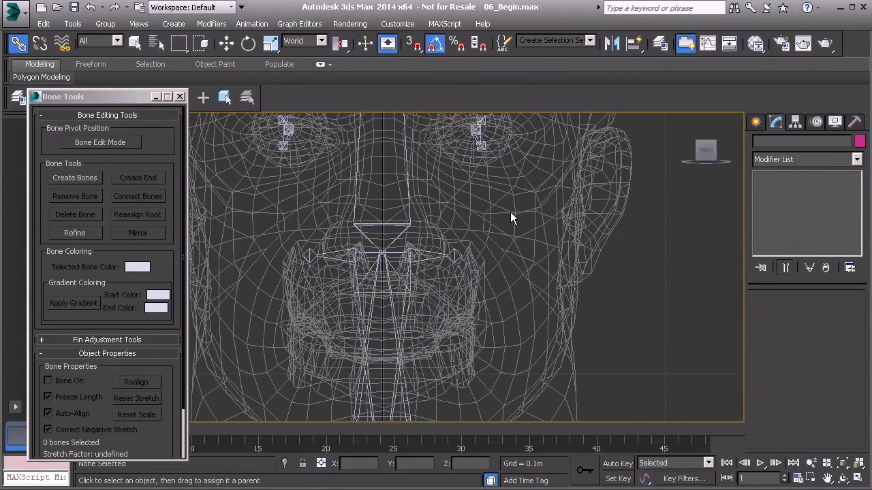
{"action": "left_click", "coordinate": [84, 177]}
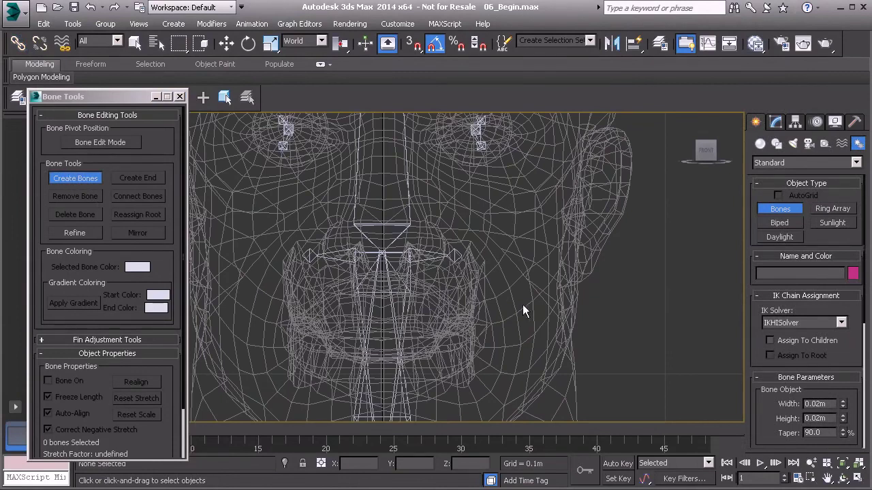
{"action": "scroll", "coordinate": [499, 317], "scroll_direction": "up", "scroll_amount": 2}
{"action": "middle_click_drag", "start_coordinate": [499, 317], "coordinate": [500, 296]}
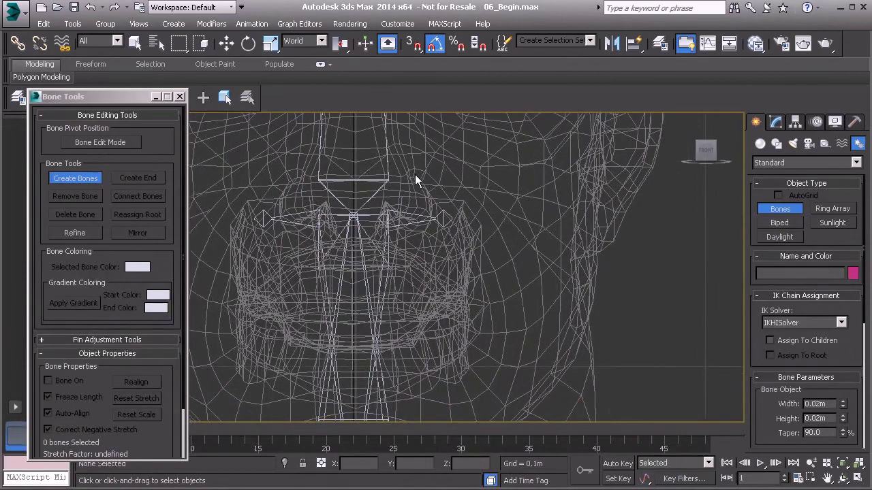
{"action": "left_click", "coordinate": [412, 179]}
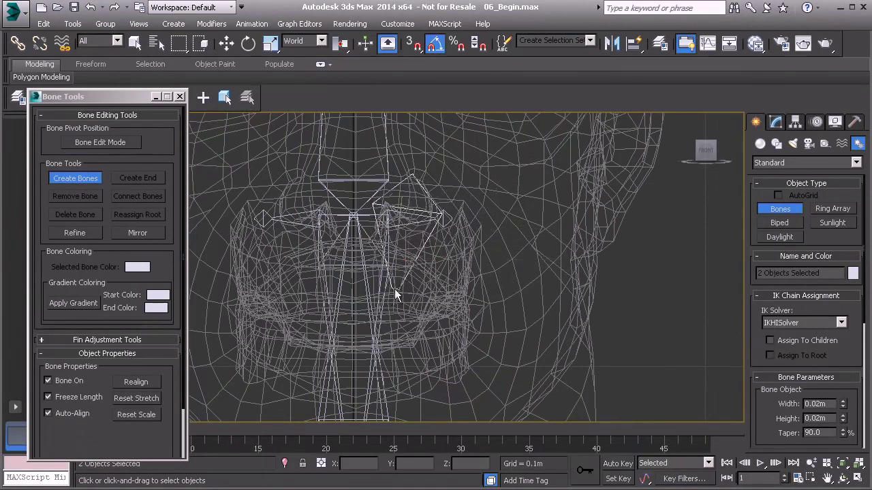
{"action": "left_click", "coordinate": [509, 291]}
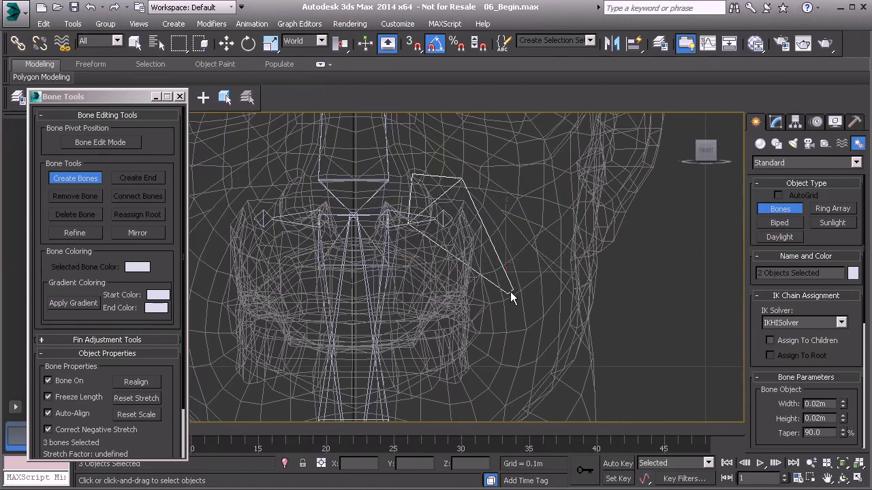
{"action": "right_click", "coordinate": [546, 319]}
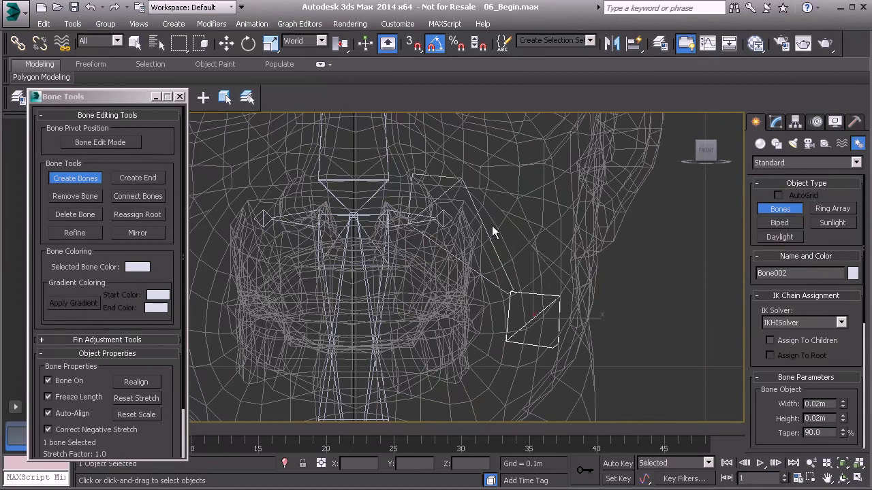
{"action": "right_click", "coordinate": [620, 266]}
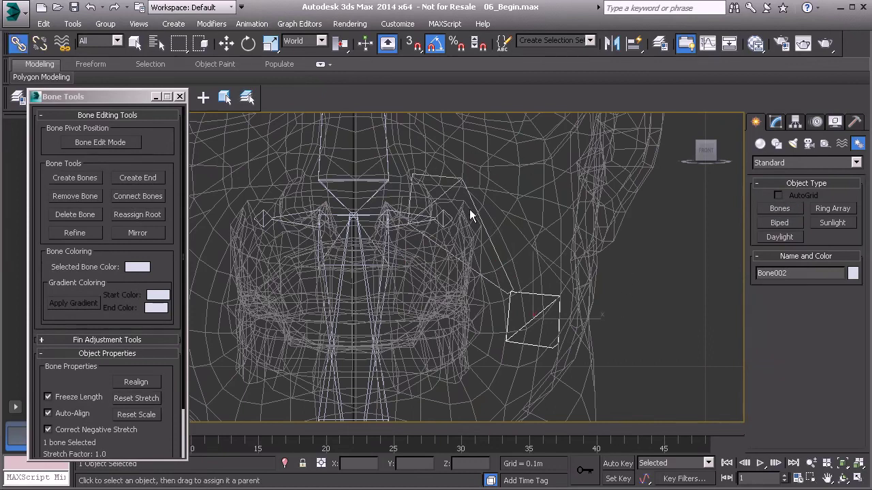
Step: Set the height and width of the new cheek bone to 0.007 m
{"action": "left_click", "coordinate": [470, 185]}
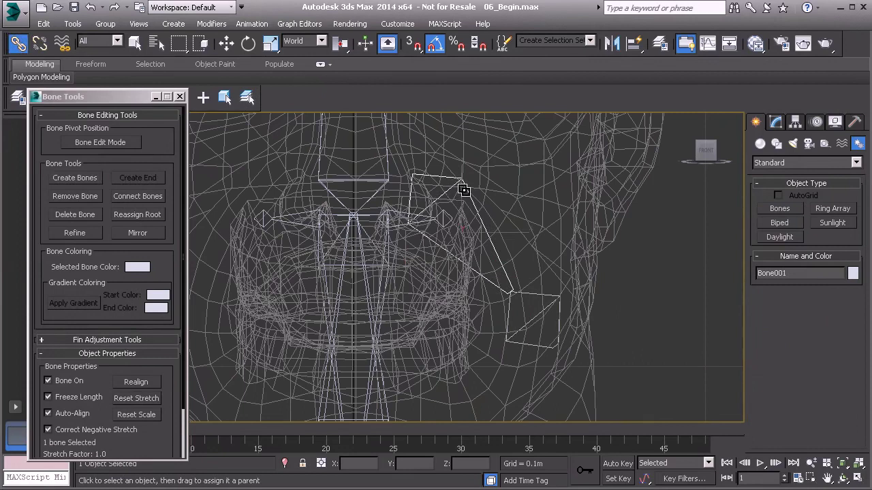
{"action": "key", "text": "q"}
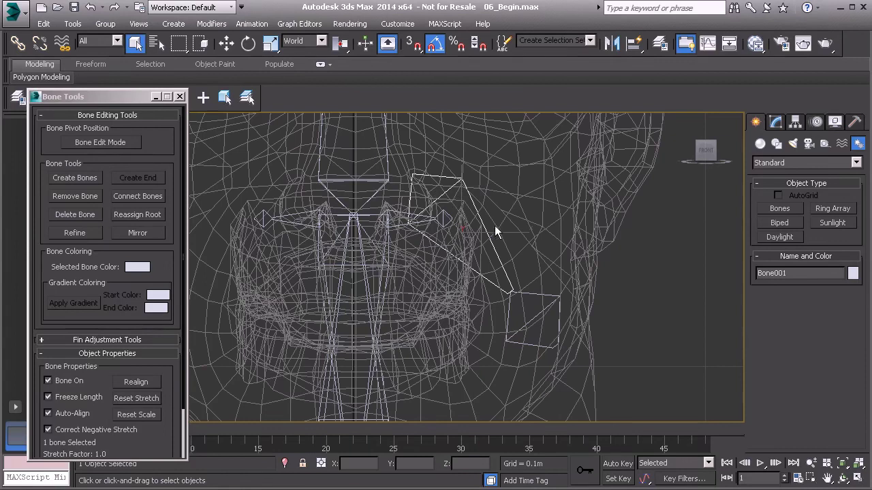
{"action": "left_click", "coordinate": [776, 122]}
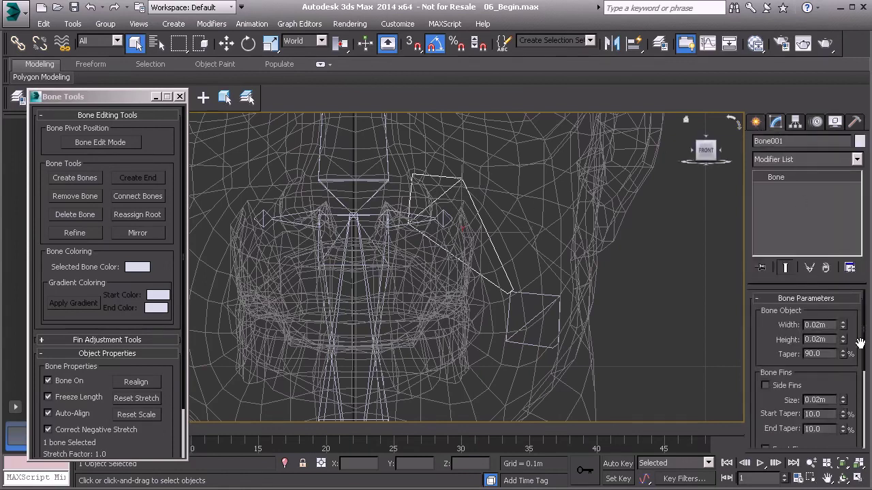
{"action": "left_click_drag", "start_coordinate": [846, 342], "coordinate": [840, 377]}
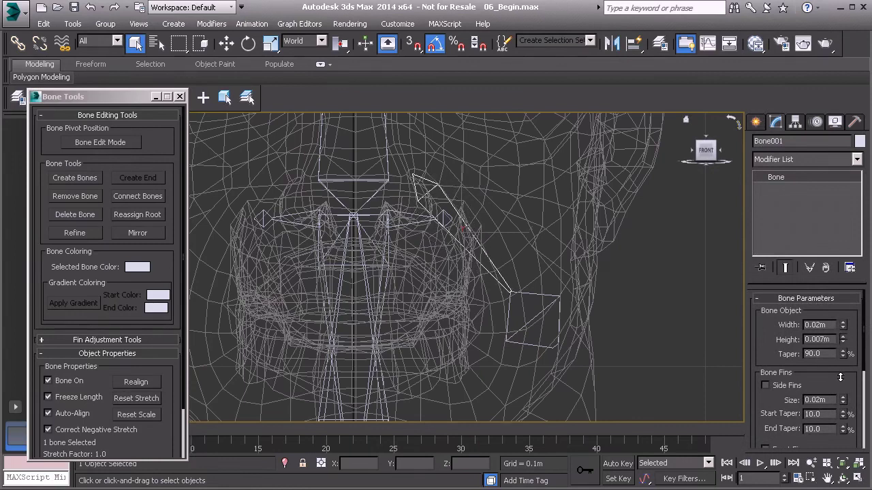
{"action": "double_click", "coordinate": [825, 340]}
{"action": "key", "text": "ctrl+c"}
{"action": "double_click", "coordinate": [815, 325]}
{"action": "key", "text": "ctrl+v"}
{"action": "key", "text": "Return"}
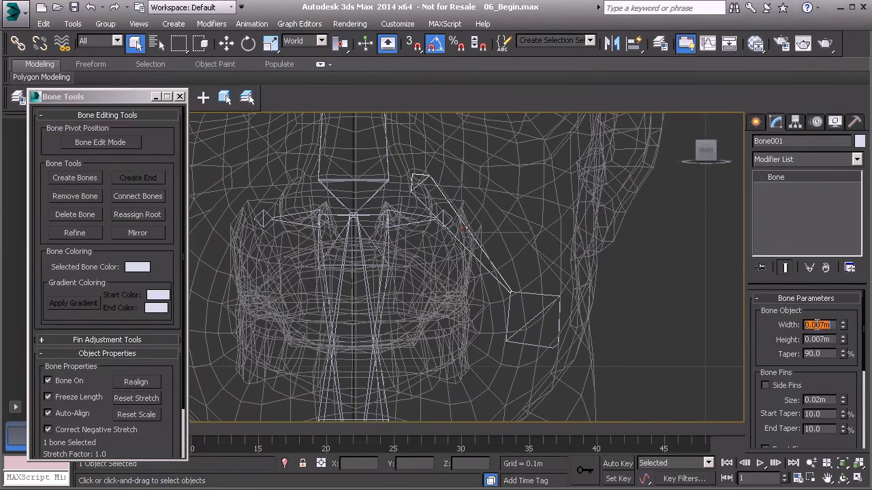
Step: Delete the oversized end bone and create a new end bone for the slimmed cheek bone
{"action": "left_click", "coordinate": [538, 293]}
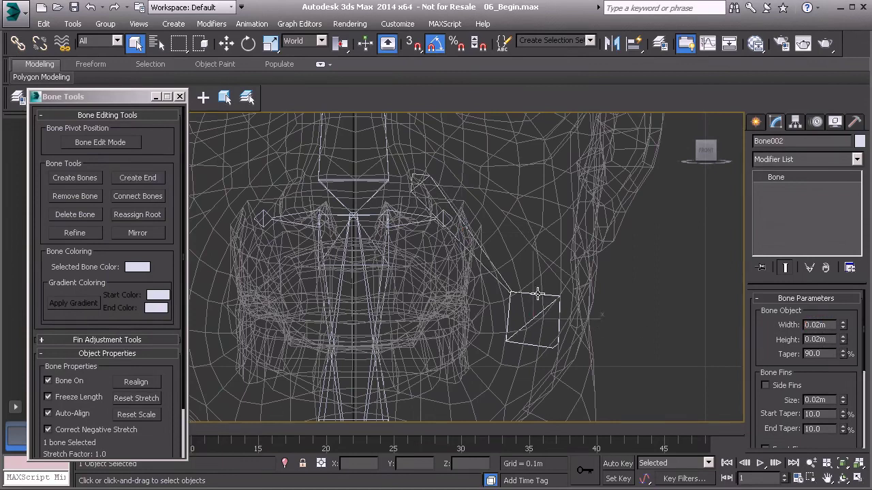
{"action": "key", "text": "Delete"}
{"action": "left_click", "coordinate": [438, 188]}
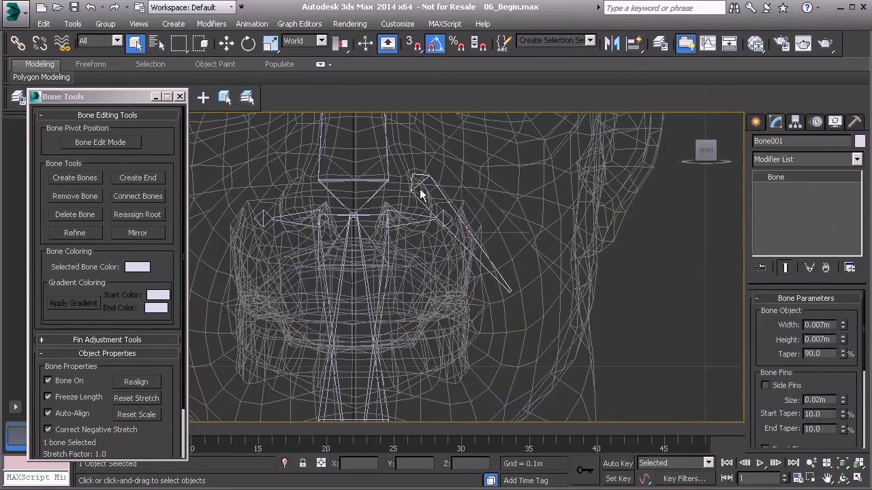
{"action": "left_click", "coordinate": [137, 178]}
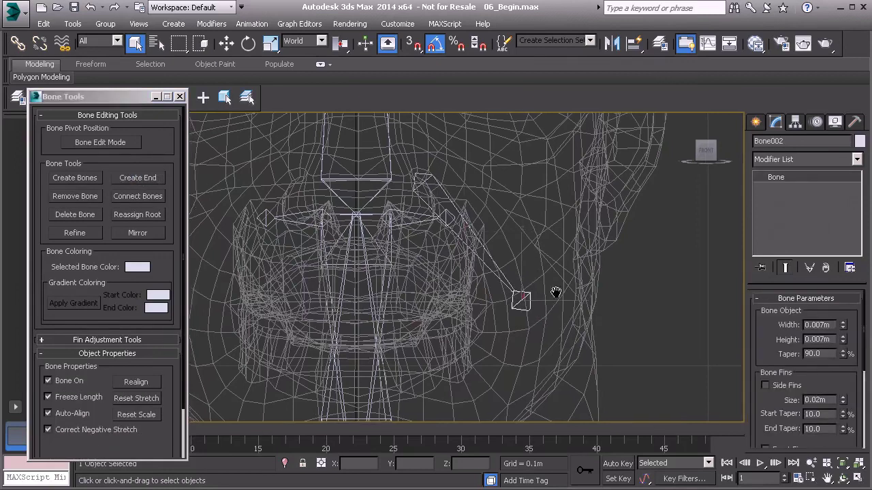
Step: In the perspective view, move the cheek bone forward along the Y axis from inside the head towards the face surface
{"action": "key", "text": "alt+w"}
{"action": "right_click", "coordinate": [652, 368]}
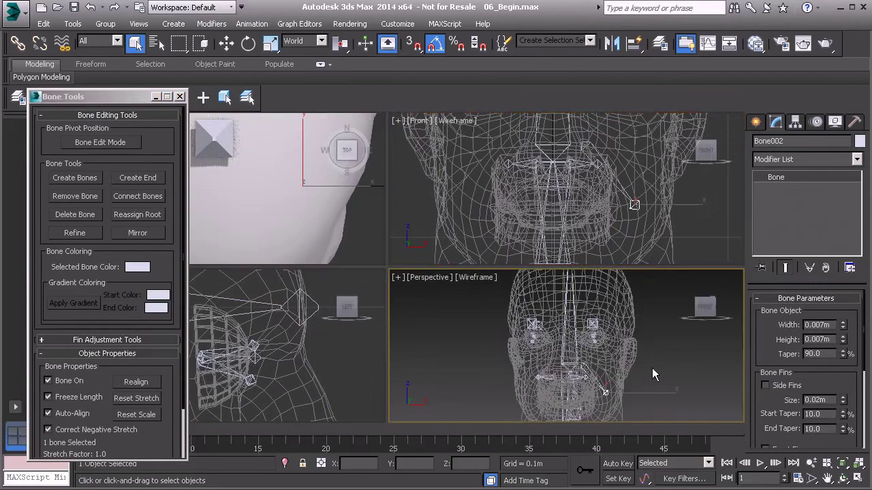
{"action": "key", "text": "alt+w"}
{"action": "middle_click_drag", "start_coordinate": [535, 338], "coordinate": [348, 309], "text": "alt"}
{"action": "left_click", "coordinate": [434, 301]}
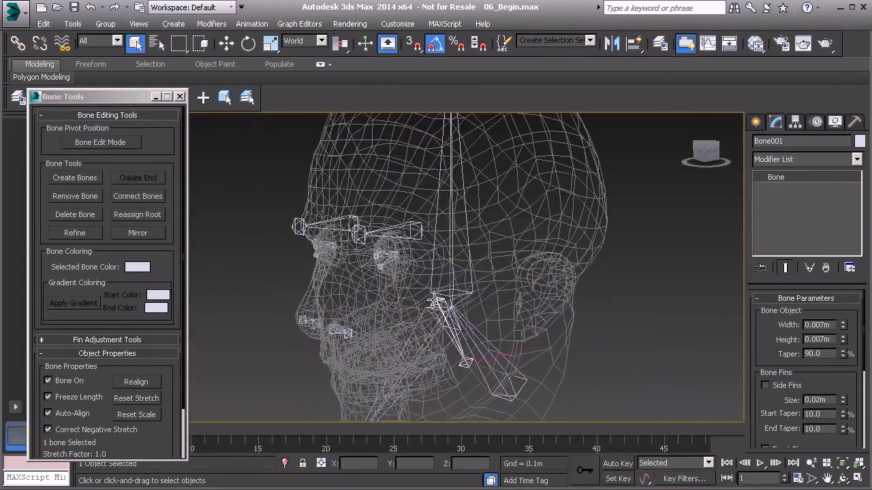
{"action": "middle_click_drag", "start_coordinate": [478, 320], "coordinate": [447, 319], "text": "alt"}
{"action": "key", "text": "w"}
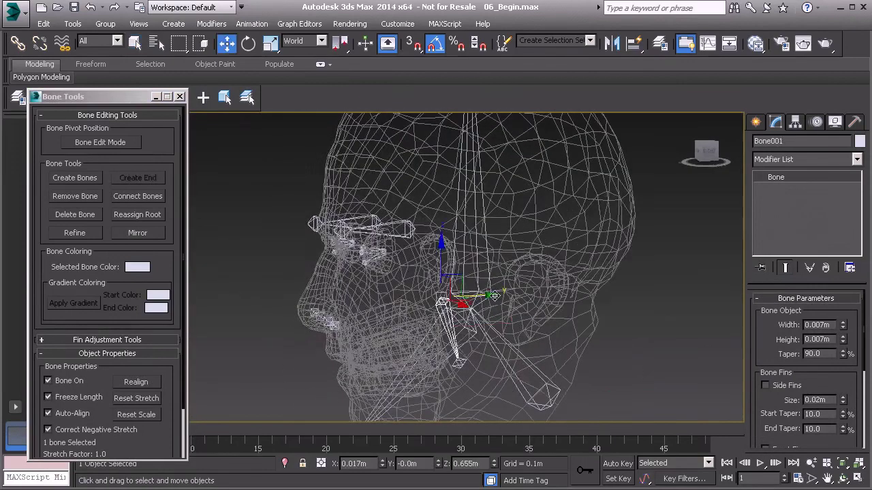
{"action": "left_click", "coordinate": [462, 308]}
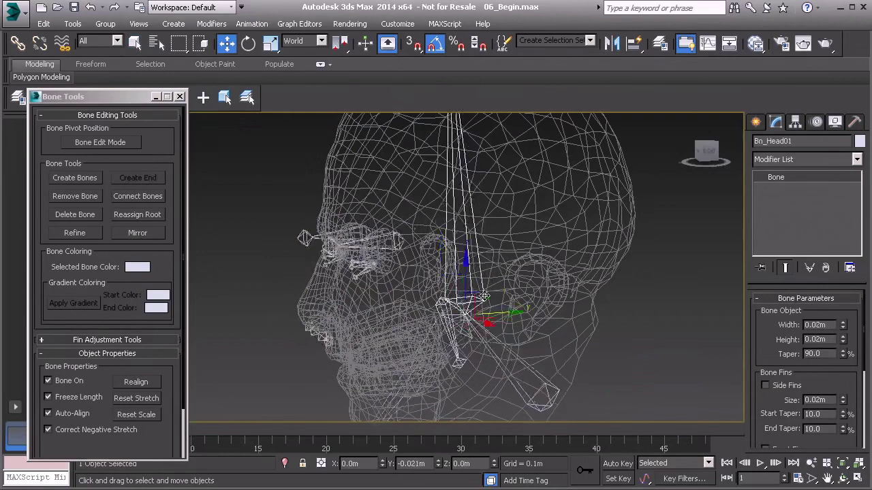
{"action": "left_click", "coordinate": [445, 306]}
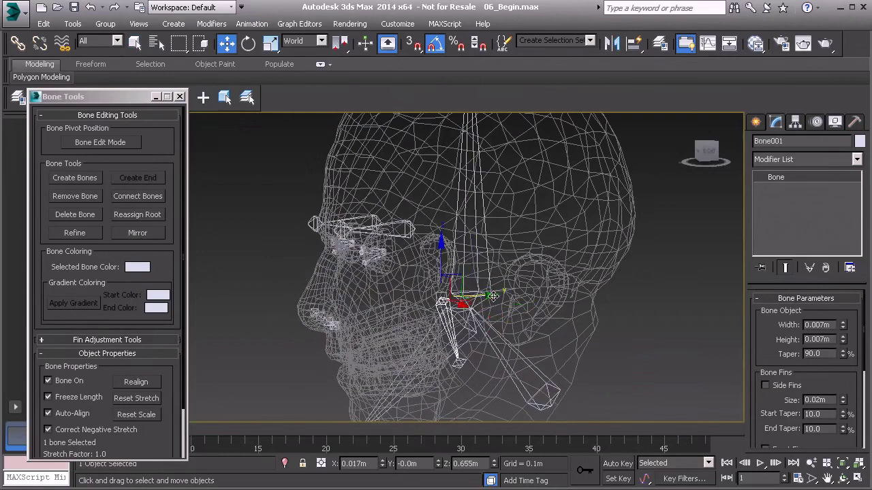
{"action": "left_click_drag", "start_coordinate": [494, 295], "coordinate": [391, 311]}
Step: Show the perspective view shaded with edged faces and fine-tune the cheek bone's position to about Y -0.066 m
{"action": "mouse_move", "coordinate": [391, 311]}
{"action": "middle_mouse_down", "text": "alt"}
{"action": "mouse_move", "coordinate": [462, 305]}
{"action": "mouse_move", "coordinate": [399, 298]}
{"action": "mouse_move", "coordinate": [437, 295]}
{"action": "mouse_move", "coordinate": [399, 315]}
{"action": "mouse_move", "coordinate": [409, 291]}
{"action": "mouse_move", "coordinate": [429, 284]}
{"action": "middle_mouse_up", "text": "alt"}
{"action": "key", "text": "F3"}
{"action": "scroll", "coordinate": [400, 315], "scroll_direction": "up", "scroll_amount": 5}
{"action": "mouse_move", "coordinate": [412, 275]}
{"action": "left_mouse_down"}
{"action": "mouse_move", "coordinate": [434, 277]}
{"action": "mouse_move", "coordinate": [422, 277]}
{"action": "left_mouse_up"}
{"action": "middle_click_drag", "start_coordinate": [423, 278], "coordinate": [443, 324], "text": "alt"}
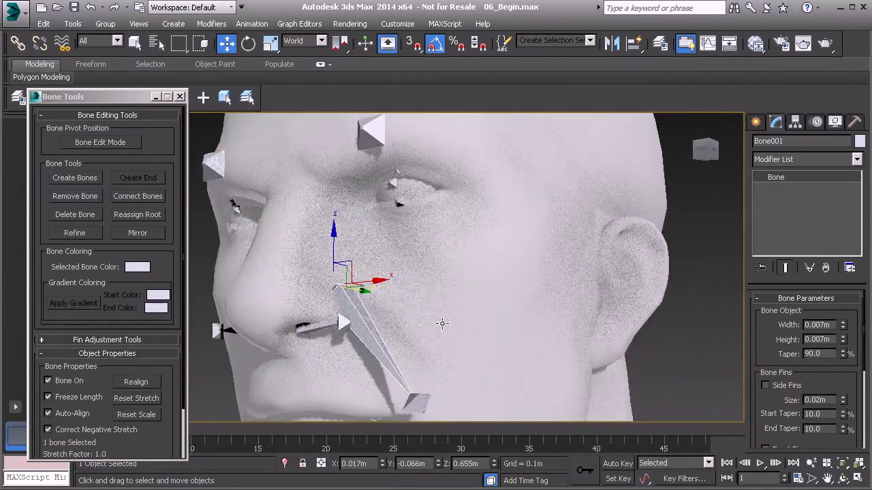
{"action": "key", "text": "F4"}
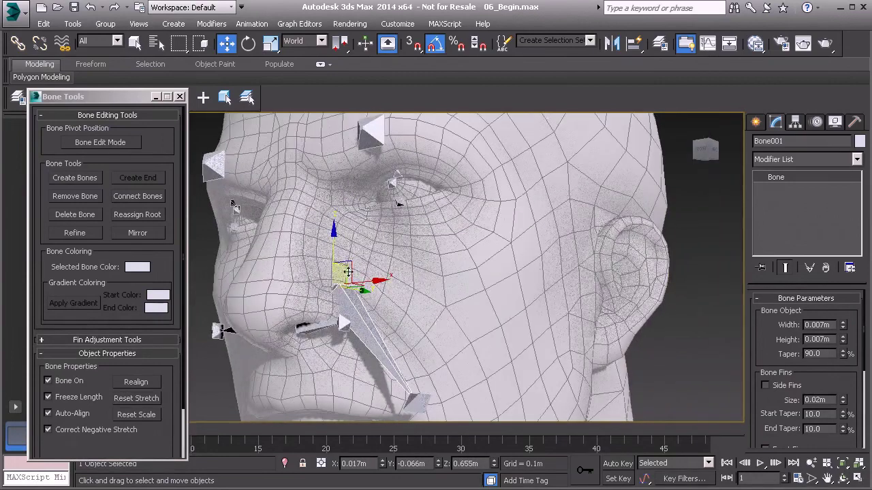
Step: Rotate the cheek bone in local coordinates so its lower end slopes back along the cheek surface
{"action": "middle_click_drag", "start_coordinate": [473, 391], "coordinate": [335, 327], "text": "alt"}
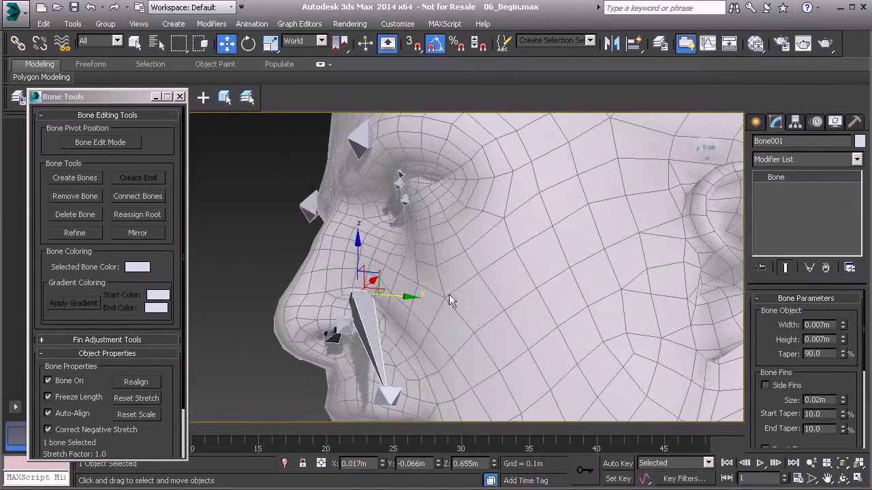
{"action": "middle_click_drag", "start_coordinate": [407, 330], "coordinate": [386, 355], "text": "alt"}
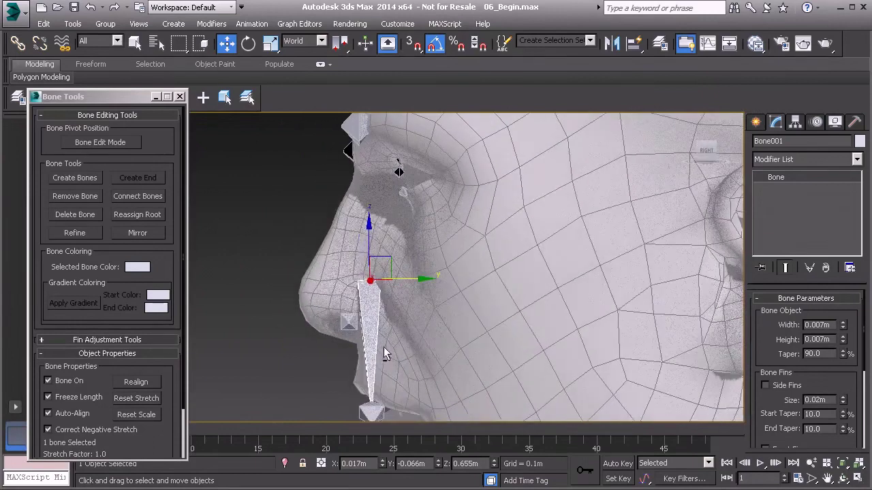
{"action": "key", "text": "e"}
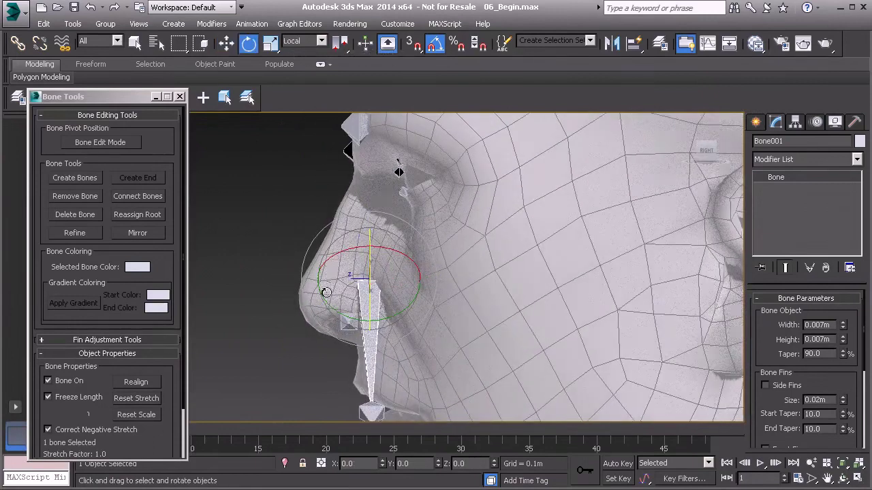
{"action": "left_click_drag", "start_coordinate": [331, 306], "coordinate": [348, 318]}
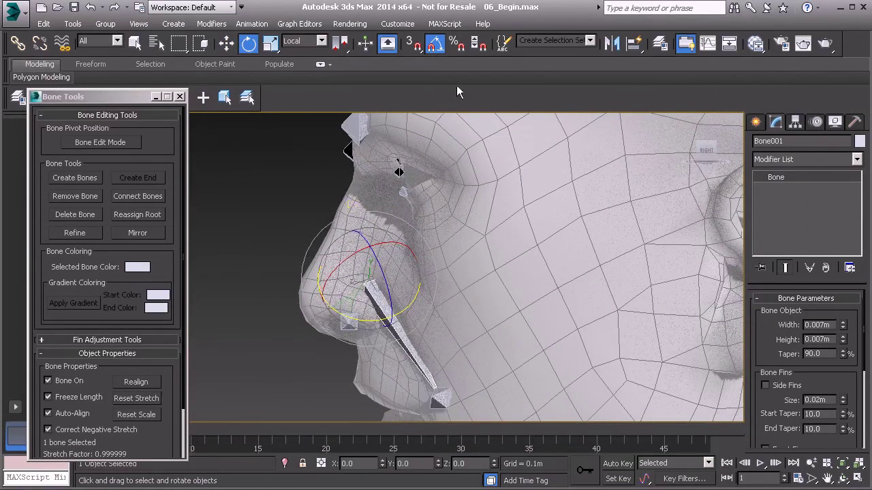
{"action": "left_click", "coordinate": [434, 45]}
{"action": "middle_click_drag", "start_coordinate": [440, 363], "coordinate": [436, 325], "text": "alt"}
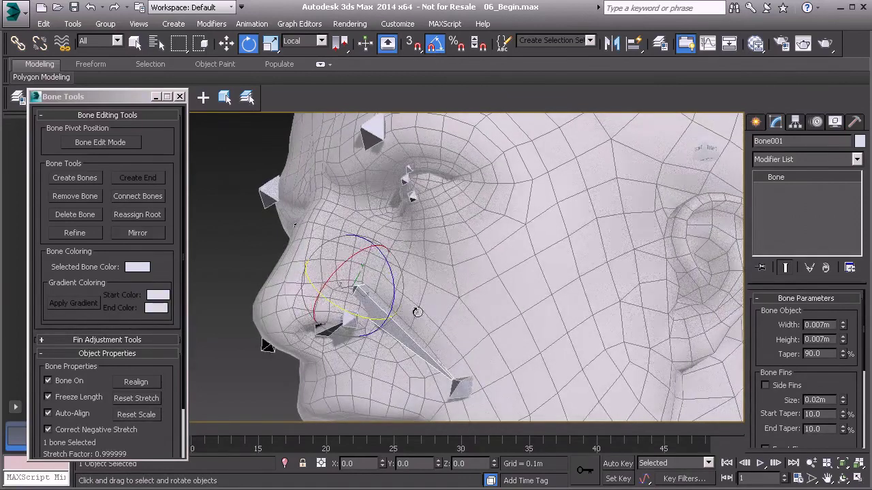
{"action": "middle_click_drag", "start_coordinate": [387, 347], "coordinate": [438, 320], "text": "alt"}
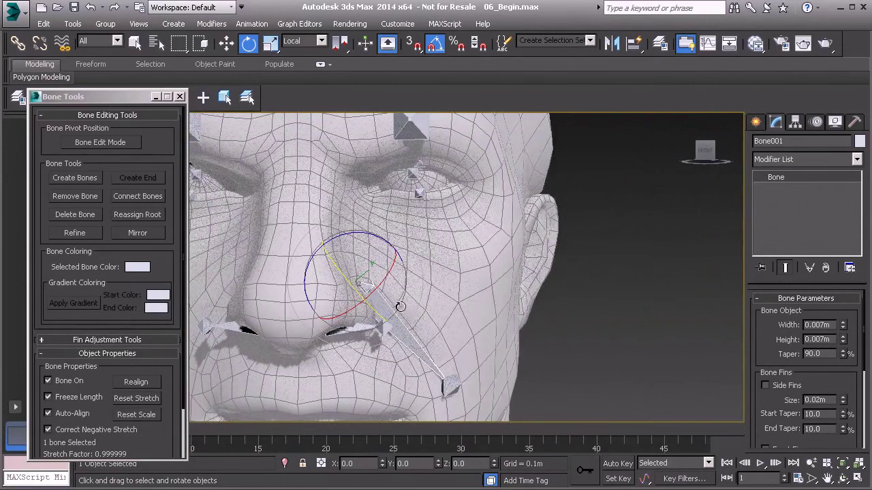
{"action": "middle_click_drag", "start_coordinate": [394, 302], "coordinate": [443, 314]}
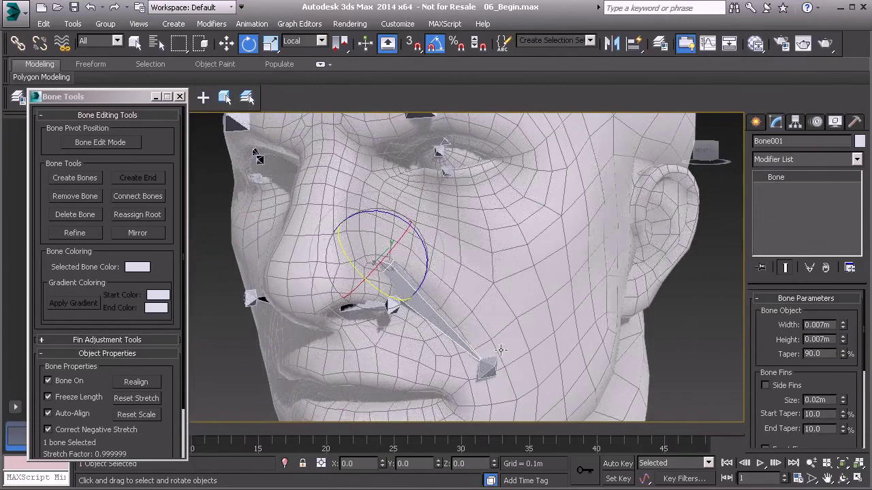
Step: Mirror the cheek bone and its end bone on the X axis, flipping bone axis Y with an offset of -0.04 m
{"action": "left_click", "coordinate": [492, 370], "text": "ctrl"}
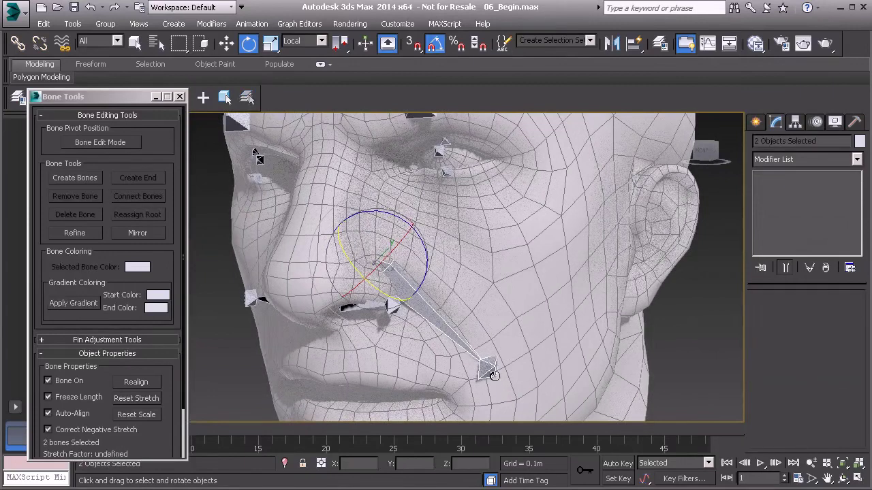
{"action": "left_click", "coordinate": [143, 234]}
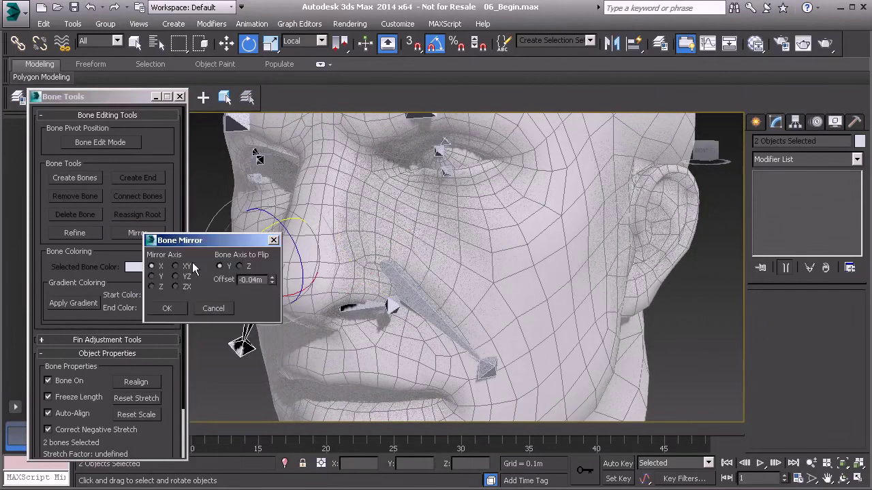
{"action": "left_click", "coordinate": [167, 310]}
{"action": "middle_click_drag", "start_coordinate": [334, 325], "coordinate": [375, 318], "text": "alt"}
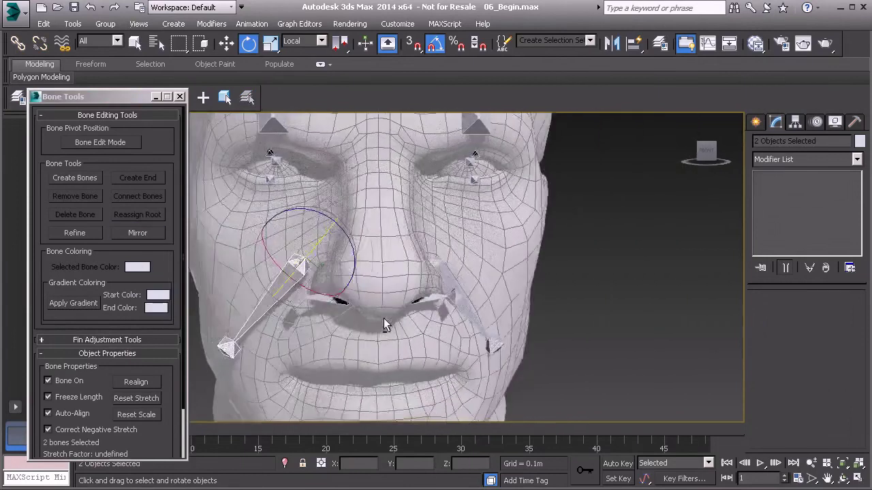
Step: Set the mirrored cheek bone's X position to -0.017 m, the negated X value of the original cheek bone
{"action": "key", "text": "w"}
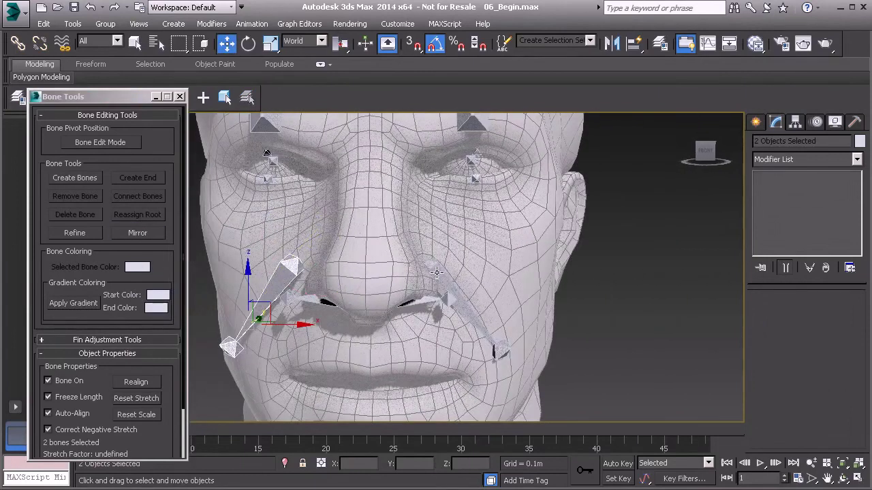
{"action": "left_click", "coordinate": [434, 273]}
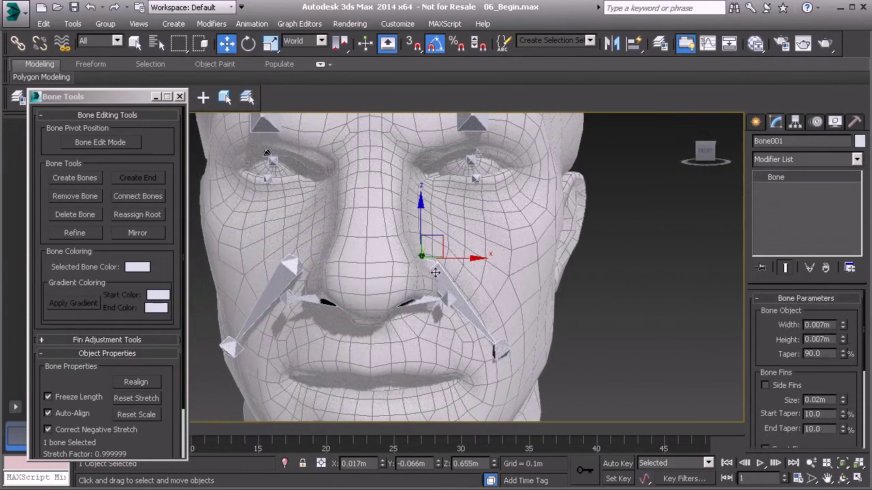
{"action": "double_click", "coordinate": [361, 464]}
{"action": "left_click", "coordinate": [286, 262]}
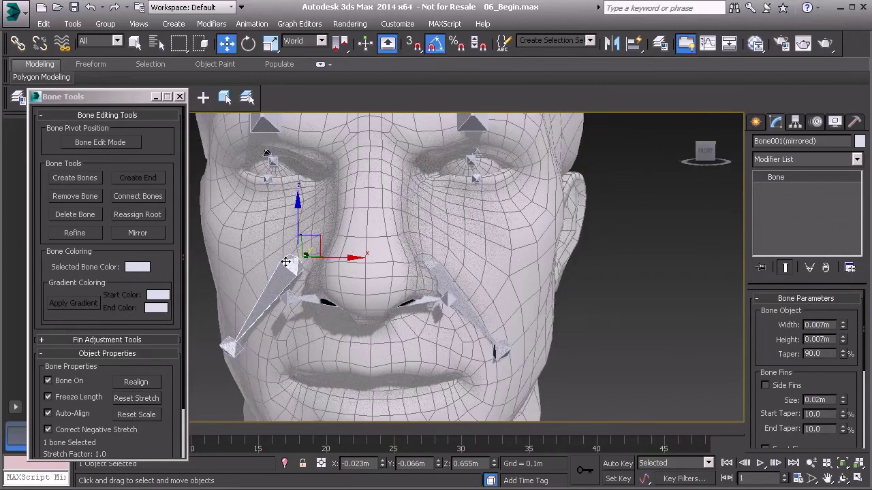
{"action": "double_click", "coordinate": [356, 464]}
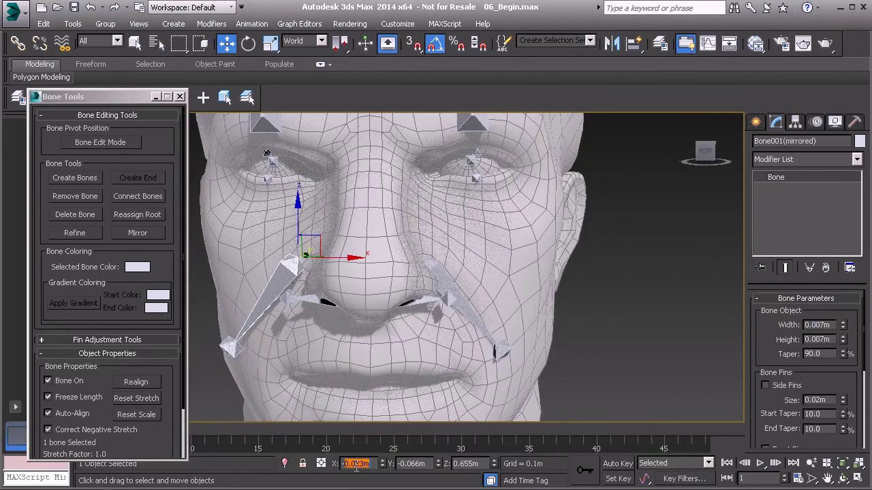
{"action": "type", "text": "-0.017"}
{"action": "key", "text": "Return"}
{"action": "type", "text": "-0.013"}
{"action": "key", "text": "Return"}
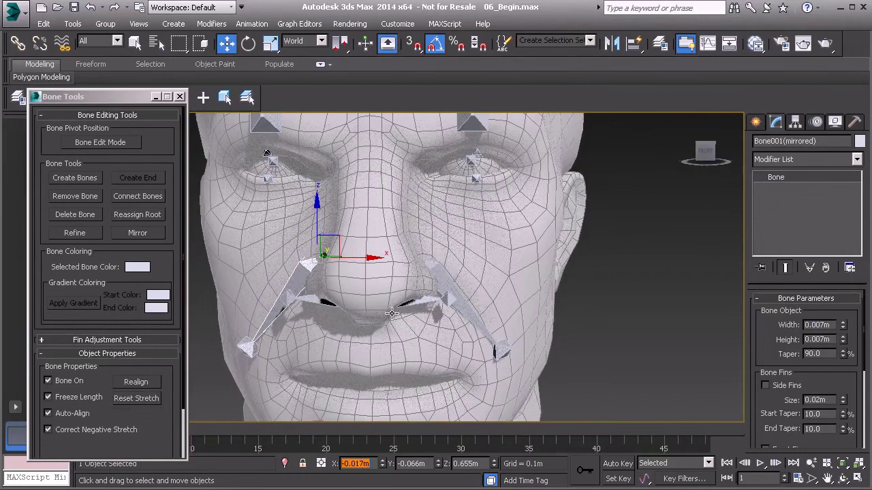
Step: Rename the original cheek bone on the character's left side to Bn_L_Cheek01 and copy the name
{"action": "left_click", "coordinate": [439, 269]}
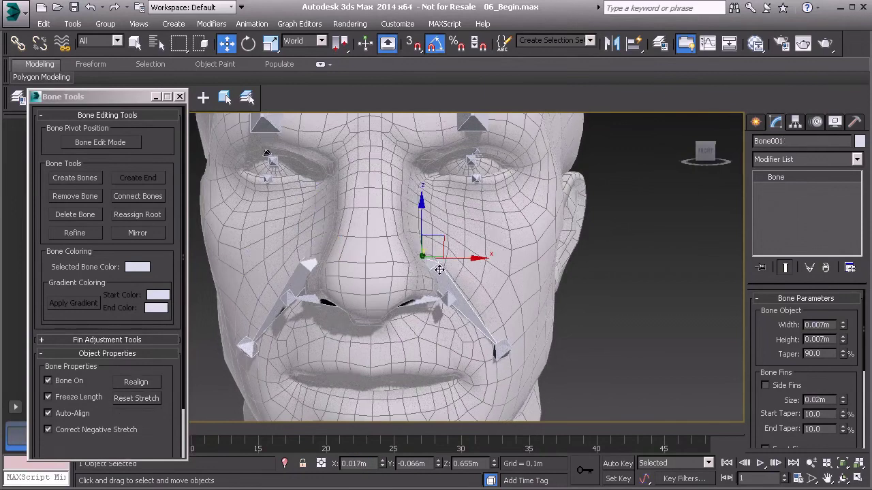
{"action": "double_click", "coordinate": [794, 142]}
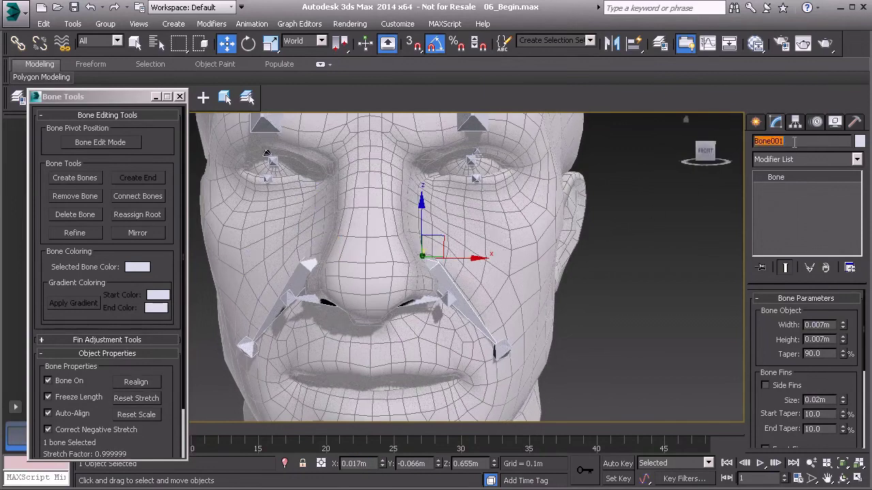
{"action": "type", "text": "Bn_L_Cheek0"}
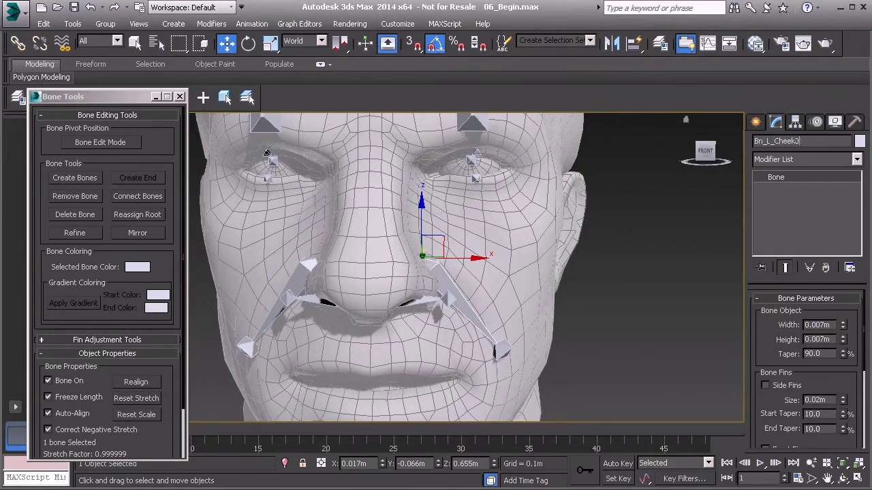
{"action": "type", "text": "1"}
{"action": "key", "text": "Return"}
{"action": "key", "text": "ctrl+c"}
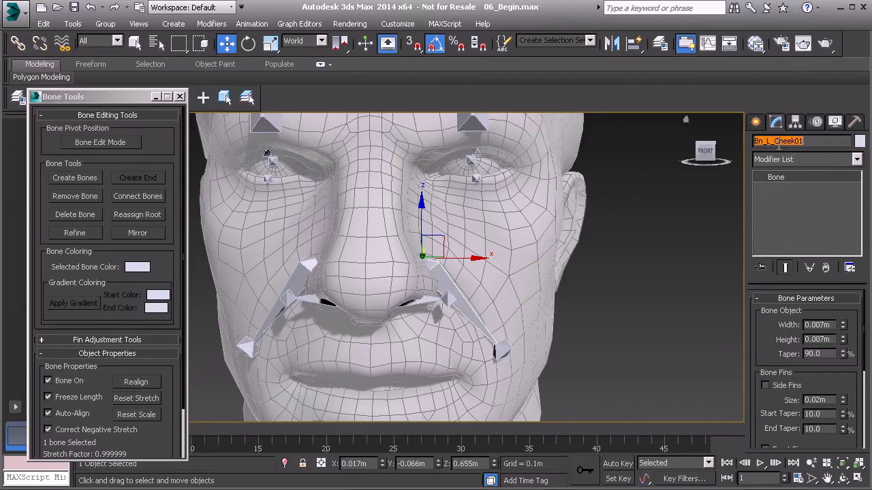
Step: Rename the end bone of the character's left cheek to Be_L_Cheek01, reusing the copied name
{"action": "left_click", "coordinate": [501, 351]}
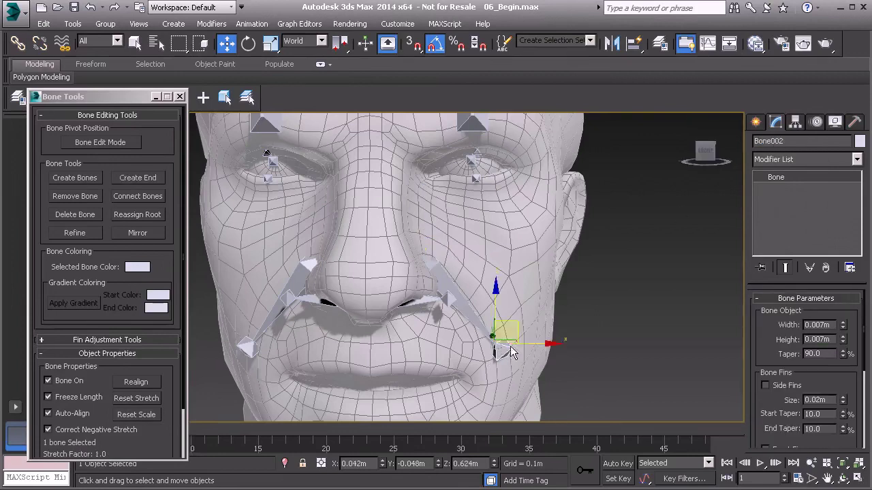
{"action": "double_click", "coordinate": [777, 142]}
{"action": "key", "text": "ctrl+v"}
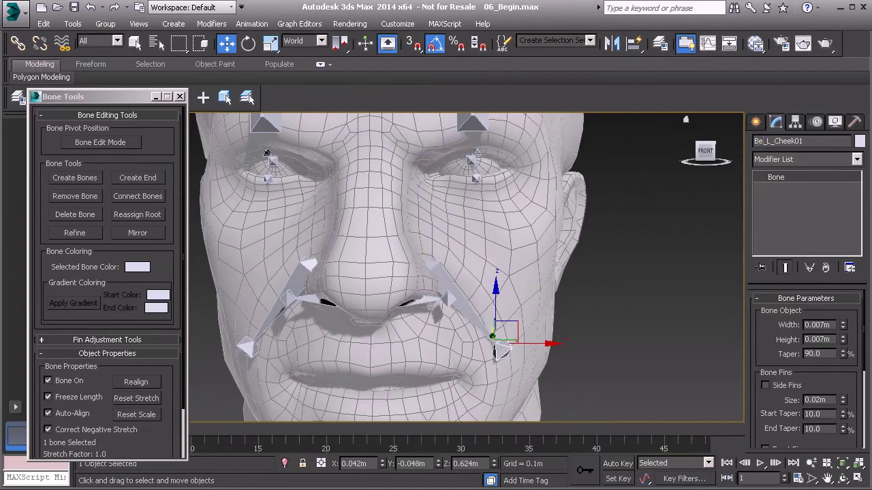
Step: Rename the mirrored cheek bone on the character's right side to Bn_R_Cheek01 and copy the name
{"action": "left_click", "coordinate": [299, 274]}
{"action": "left_click_drag", "start_coordinate": [823, 141], "coordinate": [757, 140]}
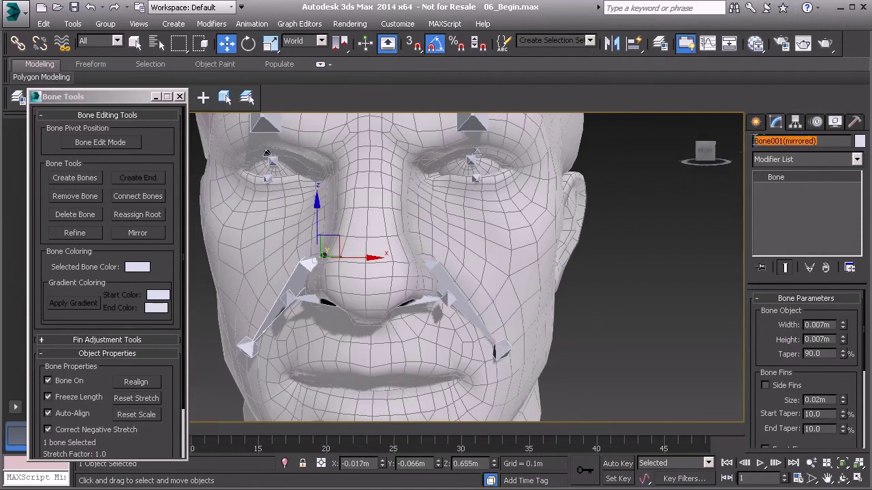
{"action": "type", "text": "Bn_L_Cheek01"}
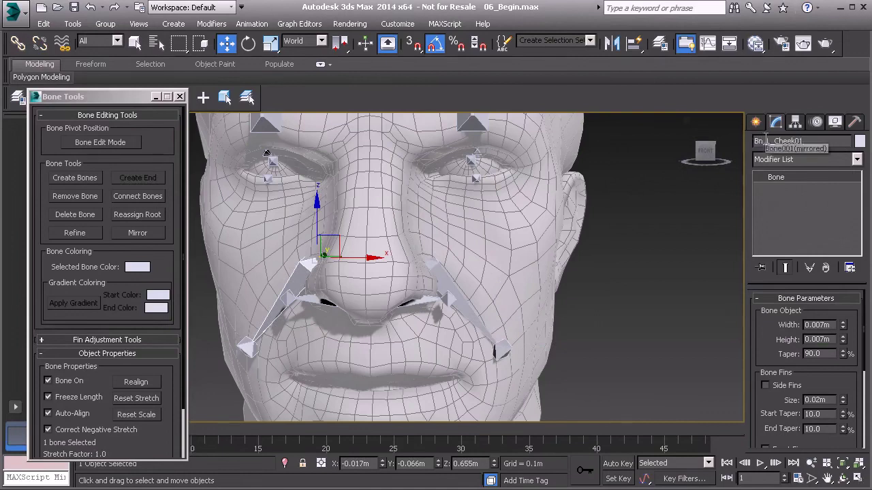
{"action": "type", "text": "R"}
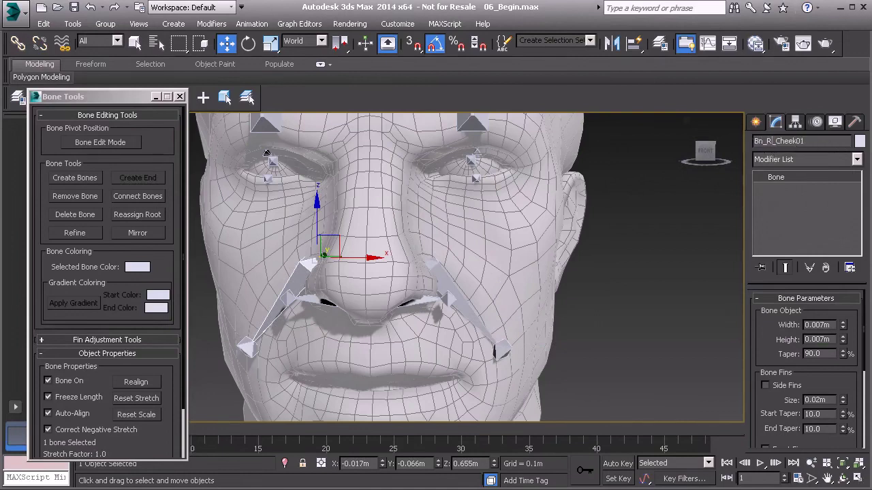
{"action": "left_click_drag", "start_coordinate": [805, 141], "coordinate": [748, 142]}
{"action": "key", "text": "ctrl+c"}
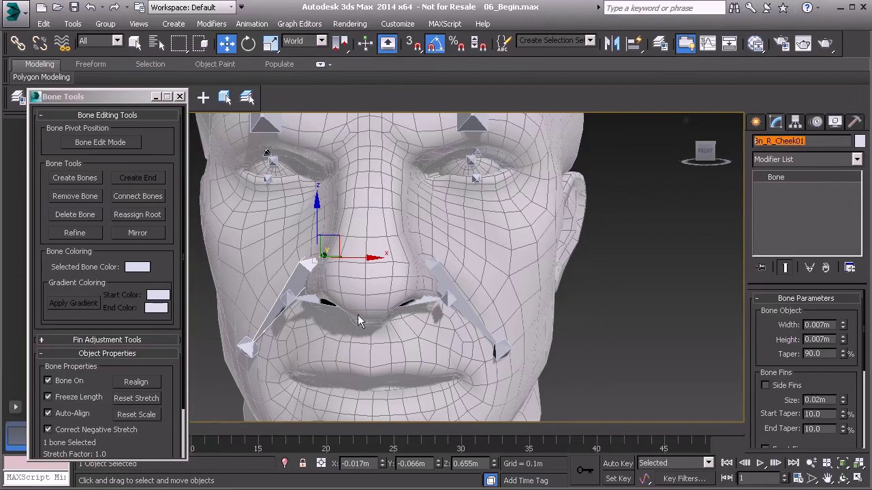
Step: Rename the mirrored end bone of the character's right cheek to Be_R_Cheek01
{"action": "left_click", "coordinate": [245, 346]}
{"action": "double_click", "coordinate": [779, 140]}
{"action": "left_click_drag", "start_coordinate": [835, 142], "coordinate": [741, 153]}
{"action": "key", "text": "ctrl+v"}
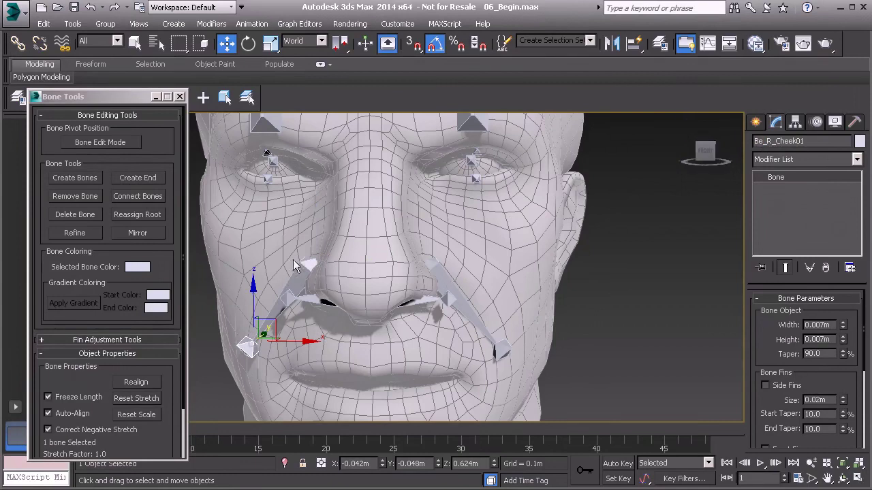
Step: Close the bone tools and hide the Mesh layer so that only the skeleton shows
{"action": "left_click", "coordinate": [180, 96]}
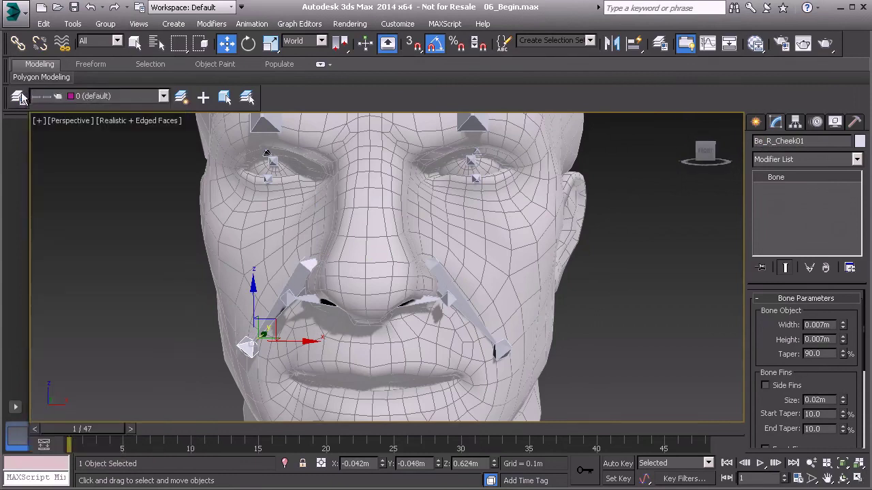
{"action": "left_click", "coordinate": [17, 98]}
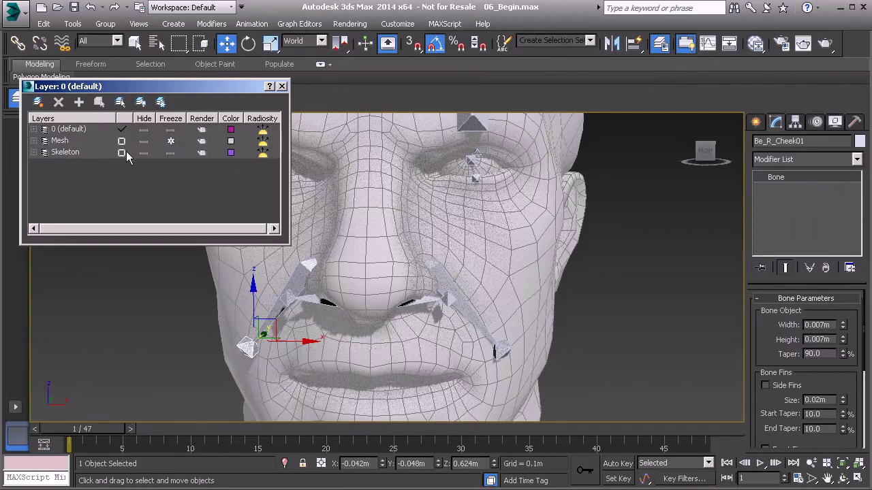
{"action": "left_click", "coordinate": [143, 141]}
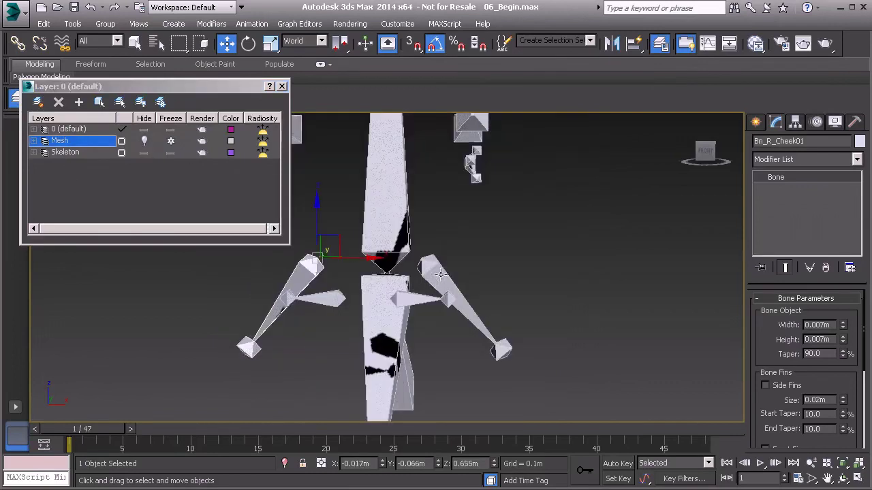
Step: Link both cheek bones, Bn_R_Cheek01 and Bn_L_Cheek01, as children of the large central head bone
{"action": "middle_click_drag", "start_coordinate": [528, 288], "coordinate": [400, 230], "text": "alt"}
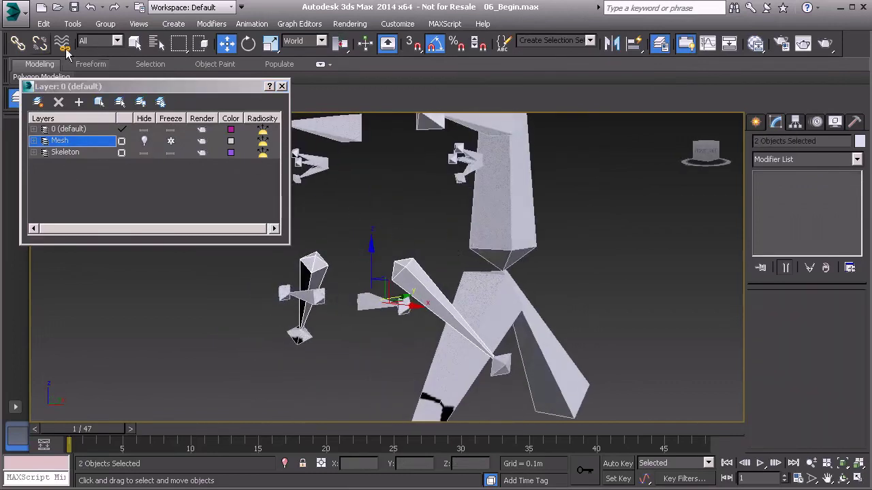
{"action": "left_click", "coordinate": [17, 43]}
{"action": "middle_click_drag", "start_coordinate": [488, 246], "coordinate": [478, 270]}
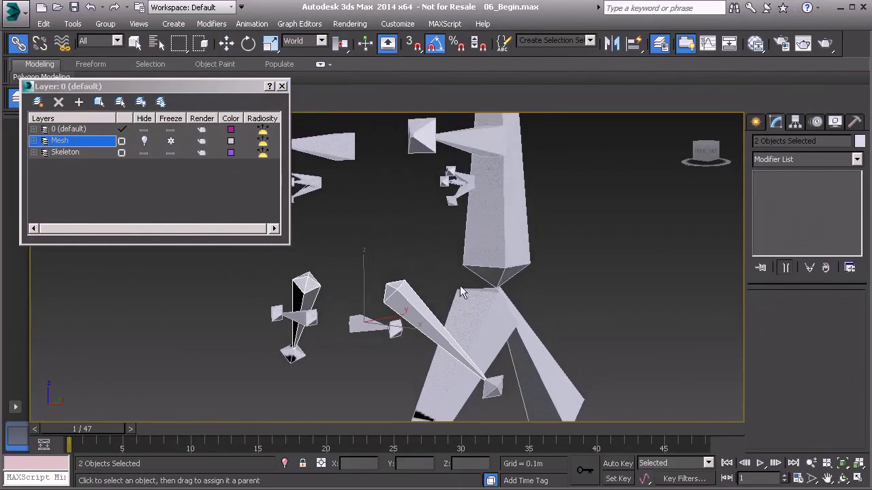
{"action": "left_click_drag", "start_coordinate": [392, 286], "coordinate": [483, 223]}
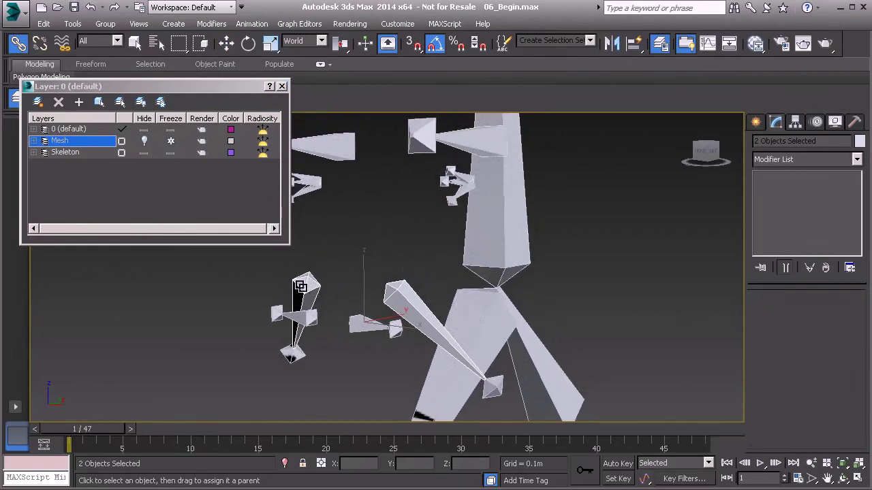
Step: Select both cheek bones together with their end bones and freeze their transforms
{"action": "double_click", "coordinate": [393, 297]}
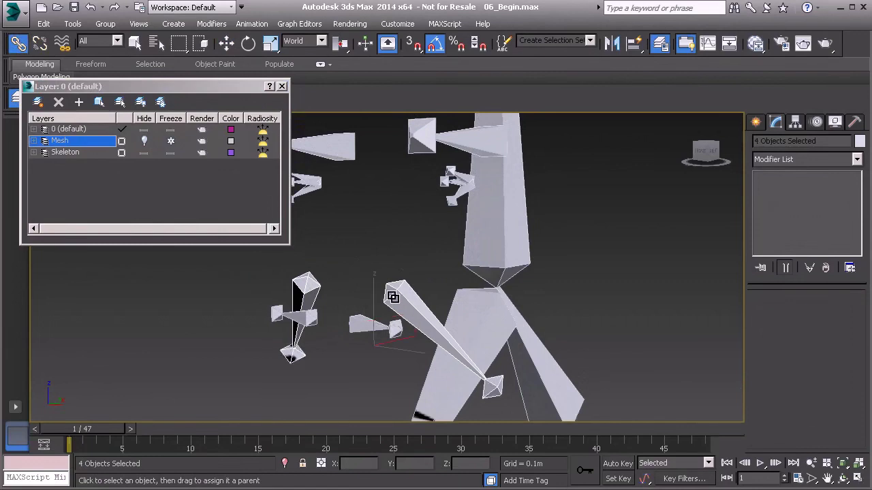
{"action": "right_click", "coordinate": [374, 232]}
{"action": "left_click", "coordinate": [330, 183]}
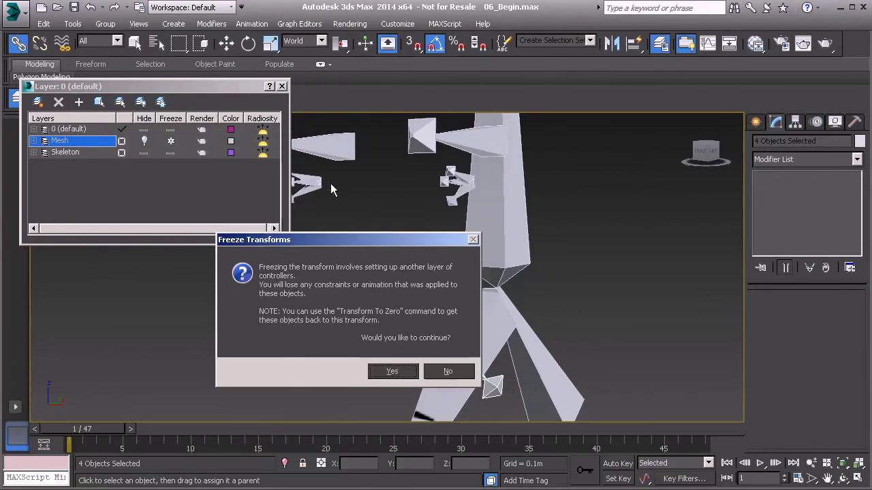
{"action": "left_click", "coordinate": [393, 370]}
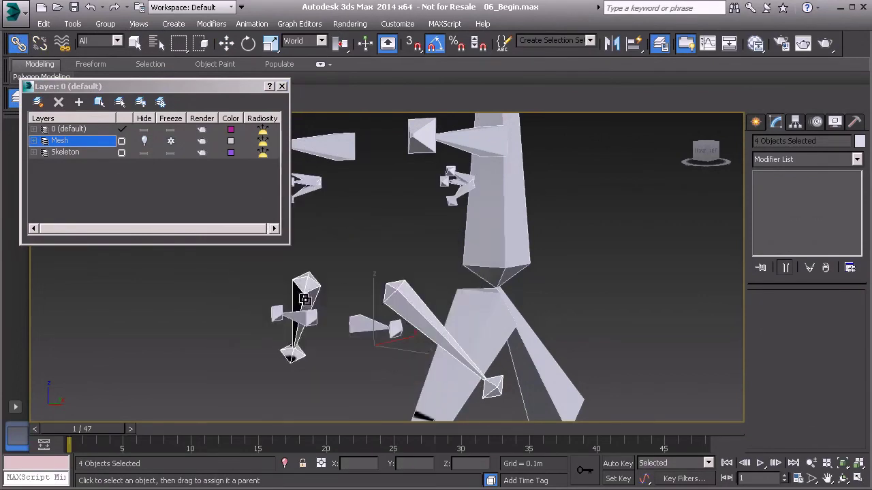
Step: Add the four selected cheek bones to the Skeleton layer and toggle that layer's visibility off and on to check
{"action": "left_click", "coordinate": [63, 153]}
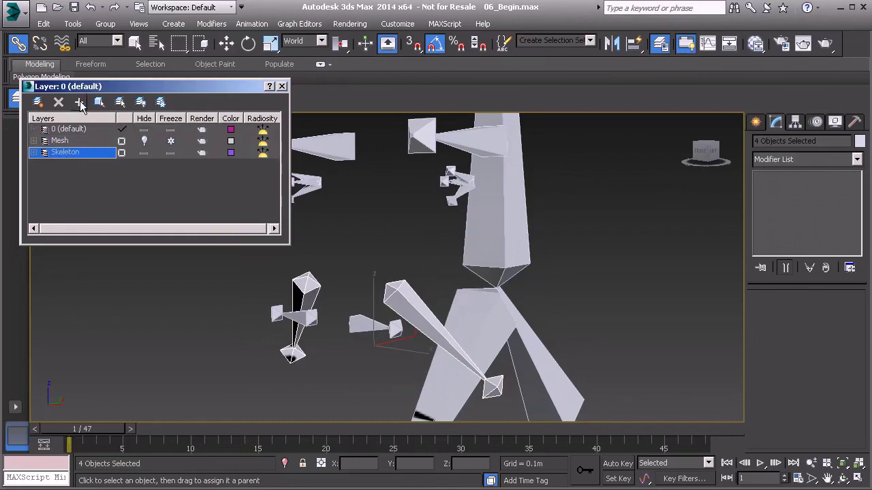
{"action": "left_click", "coordinate": [145, 154]}
{"action": "left_click", "coordinate": [146, 154]}
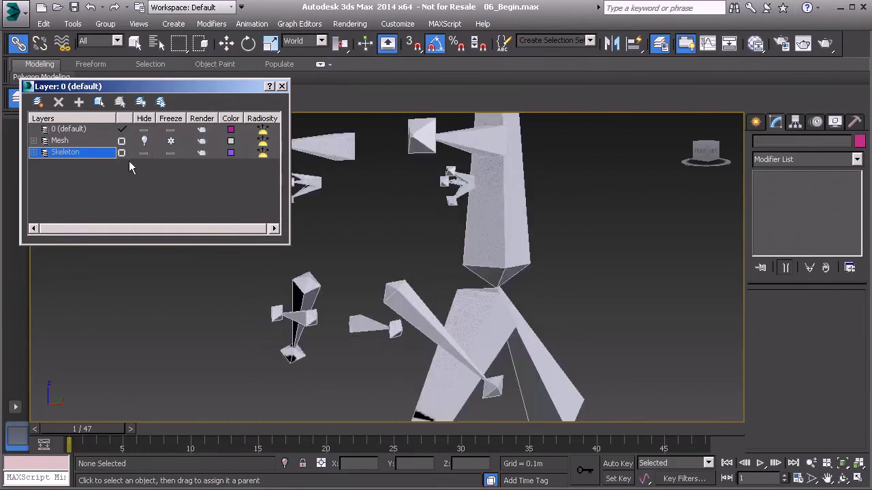
{"action": "middle_click_drag", "start_coordinate": [419, 331], "coordinate": [566, 265], "text": "alt"}
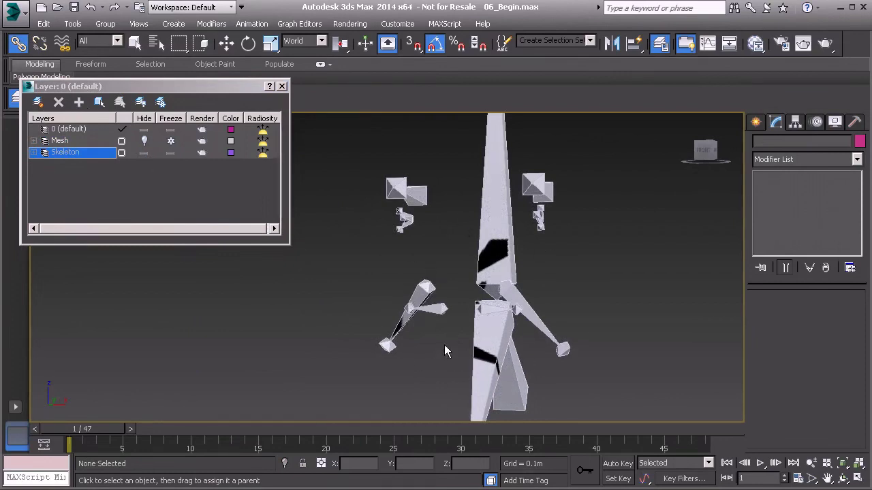
{"action": "middle_click_drag", "start_coordinate": [444, 345], "coordinate": [417, 297], "text": "alt"}
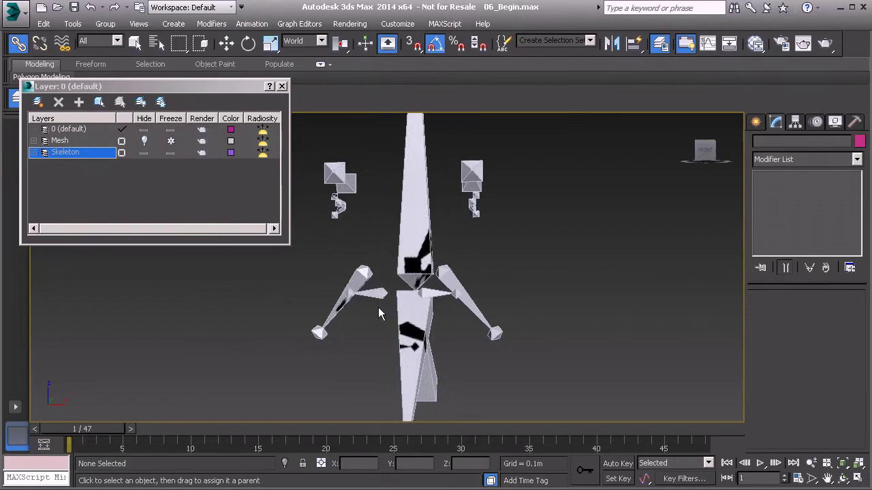
{"action": "middle_click_drag", "start_coordinate": [500, 355], "coordinate": [462, 356], "text": "alt"}
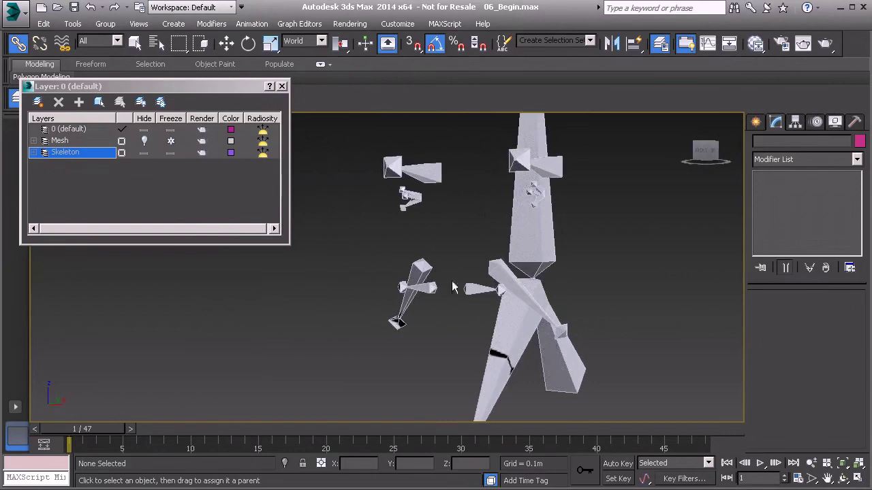